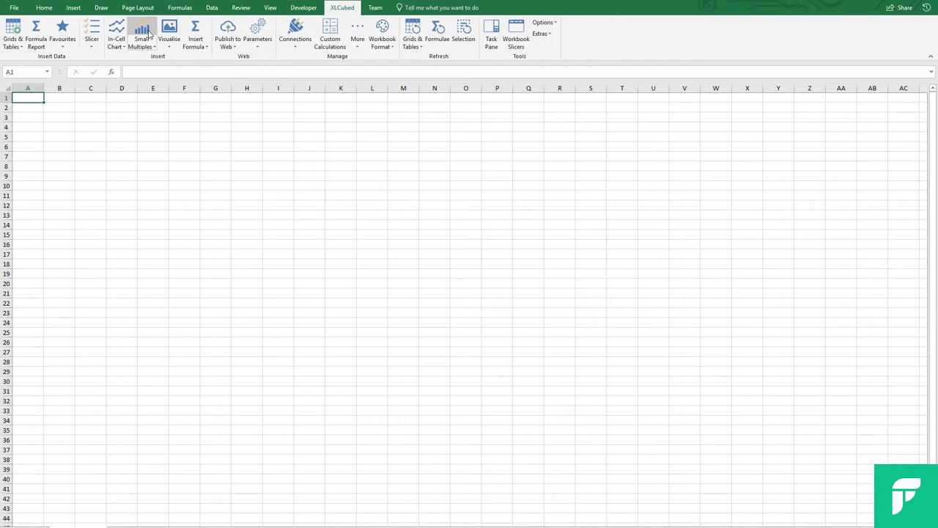
Insert a small multiples column chart and set the Date.Calendar hierarchy as its categories
{"action": "left_click", "coordinate": [150, 35]}
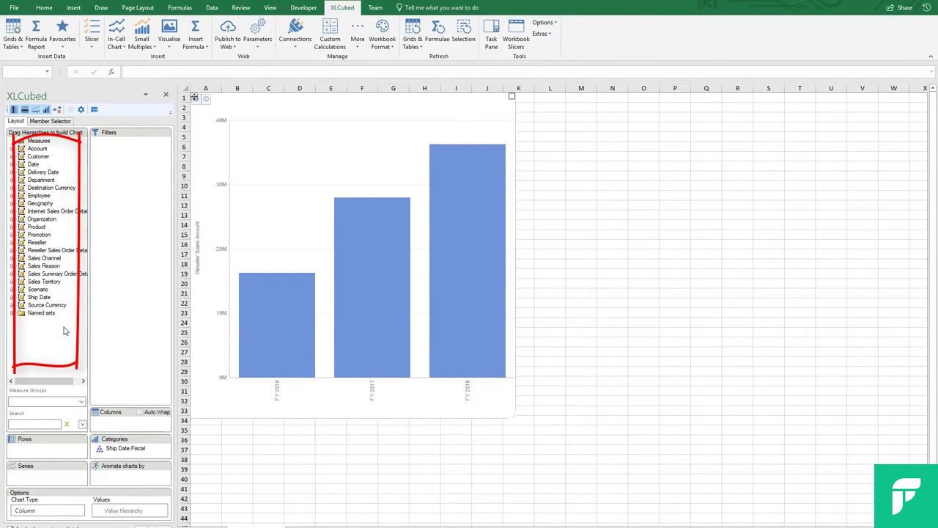
{"action": "left_click", "coordinate": [13, 166]}
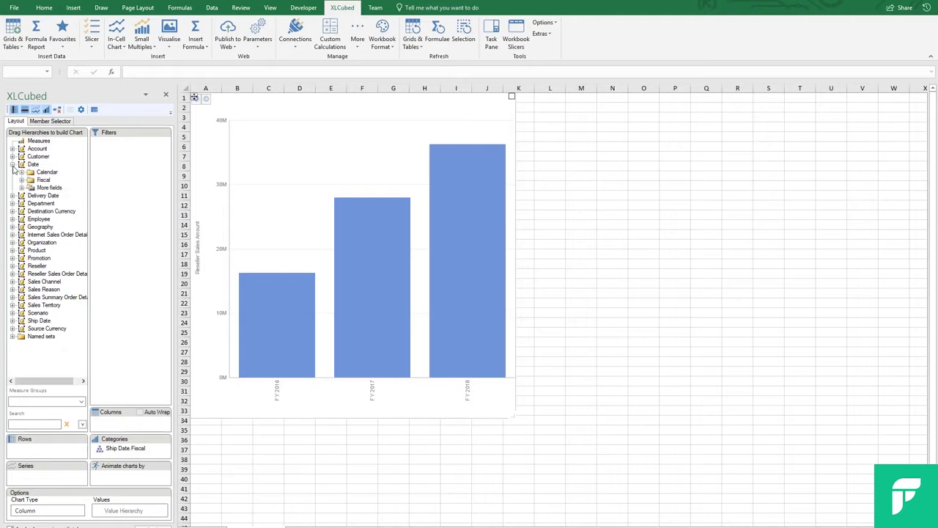
{"action": "left_click", "coordinate": [22, 172]}
{"action": "left_click_drag", "start_coordinate": [57, 182], "coordinate": [116, 453]}
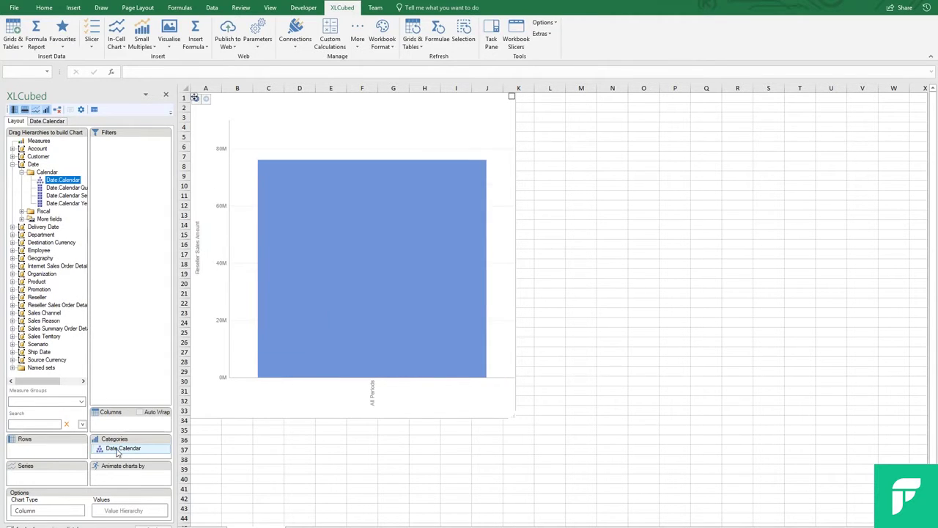
Limit the Date.Calendar categories to the members CY 2016, CY 2017 and CY 2018
{"action": "double_click", "coordinate": [117, 452]}
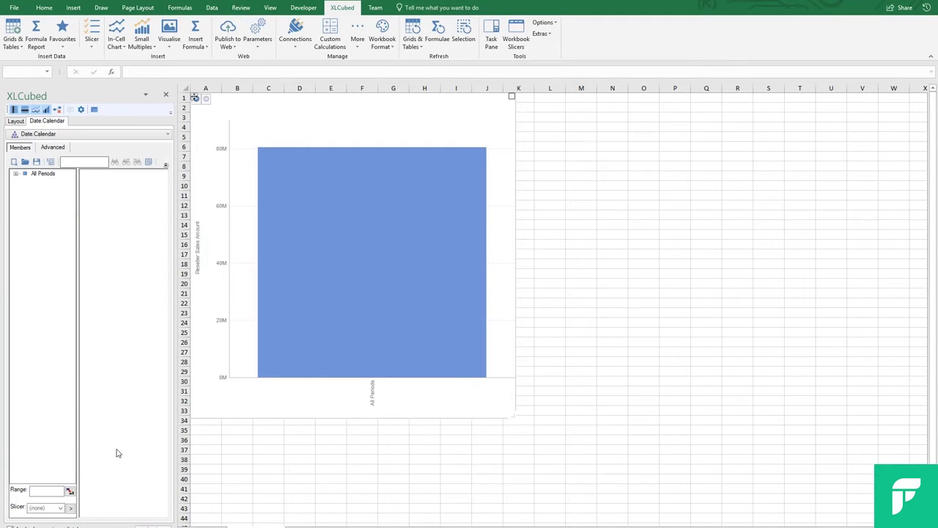
{"action": "left_click", "coordinate": [16, 174]}
{"action": "left_click", "coordinate": [46, 189]}
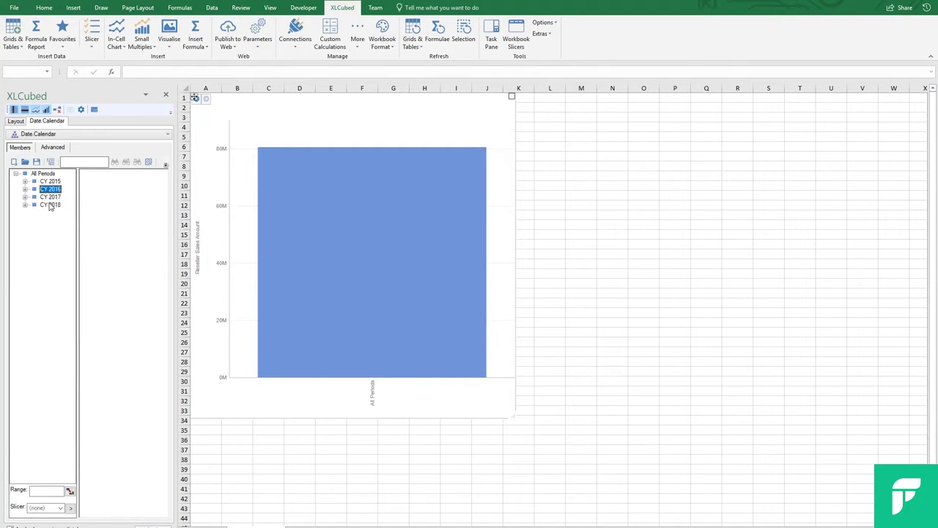
{"action": "left_click", "coordinate": [50, 204], "text": "shift"}
{"action": "left_click_drag", "start_coordinate": [50, 204], "coordinate": [92, 207]}
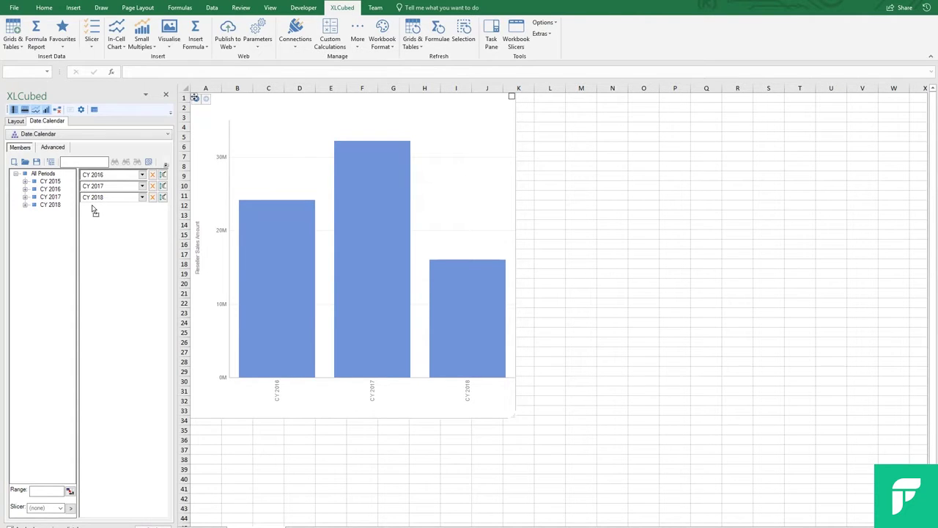
Add the Geography hierarchy to the columns of the small multiples chart
{"action": "left_click", "coordinate": [17, 121]}
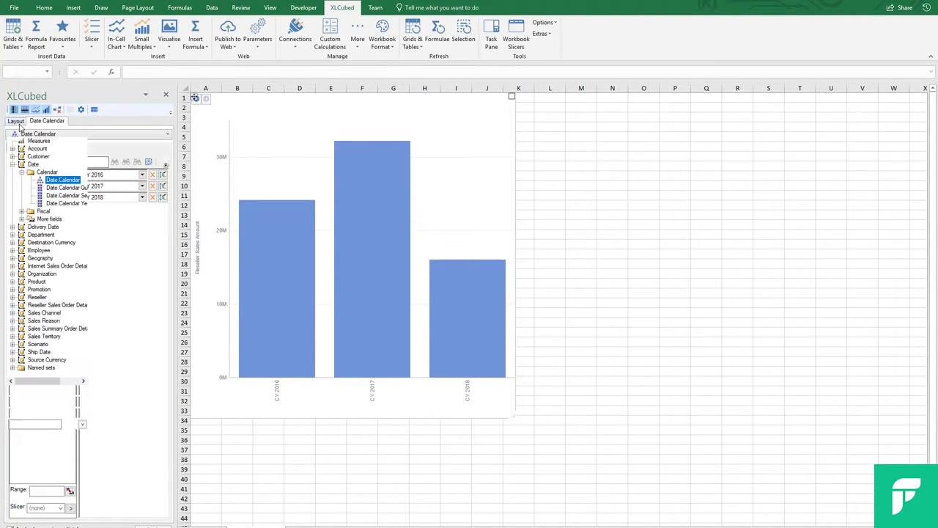
{"action": "left_click", "coordinate": [11, 164]}
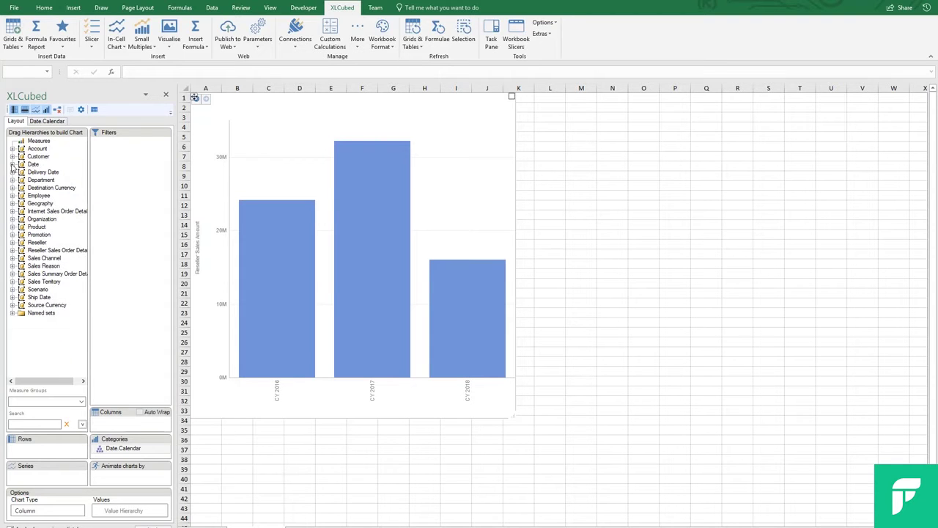
{"action": "left_click", "coordinate": [11, 203]}
{"action": "left_click", "coordinate": [38, 213]}
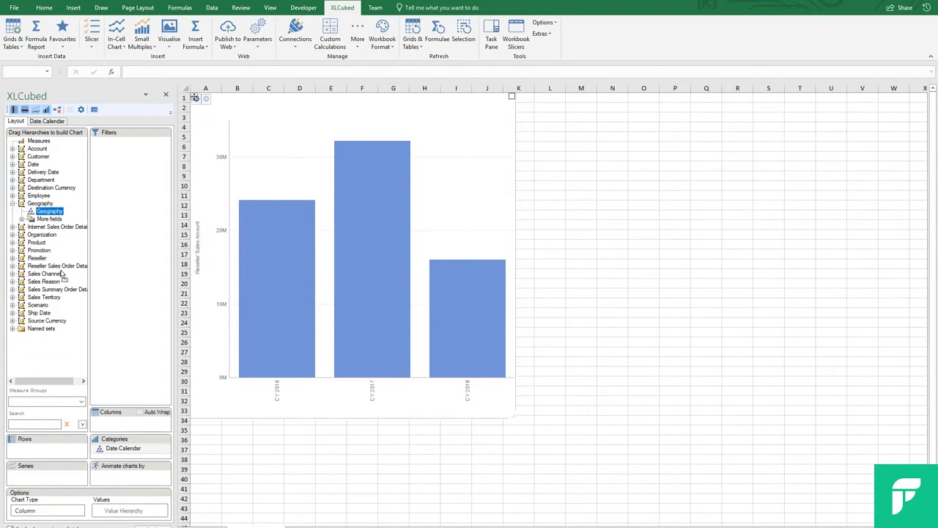
{"action": "left_click_drag", "start_coordinate": [106, 431], "coordinate": [107, 430]}
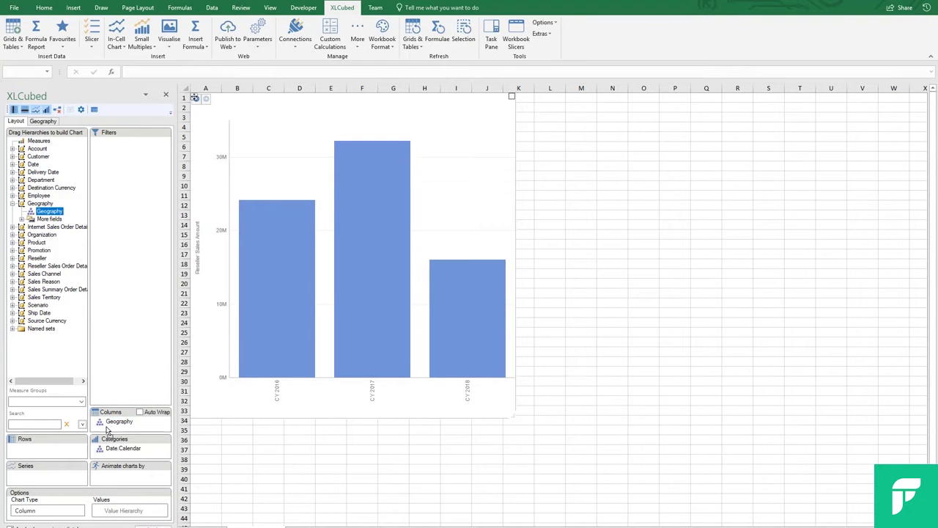
Split the chart columns by the Country level of Geography and turn on Auto Wrap
{"action": "left_click", "coordinate": [107, 423]}
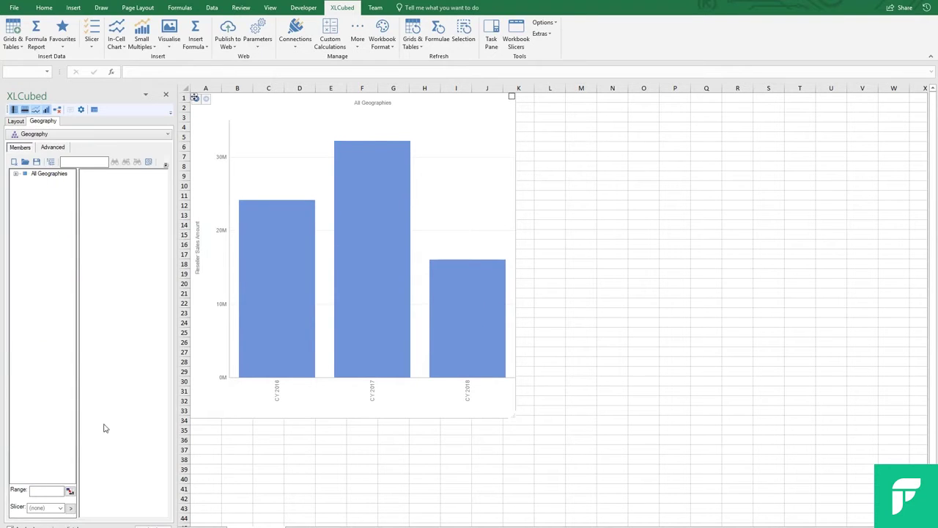
{"action": "left_click_drag", "start_coordinate": [40, 184], "coordinate": [96, 192]}
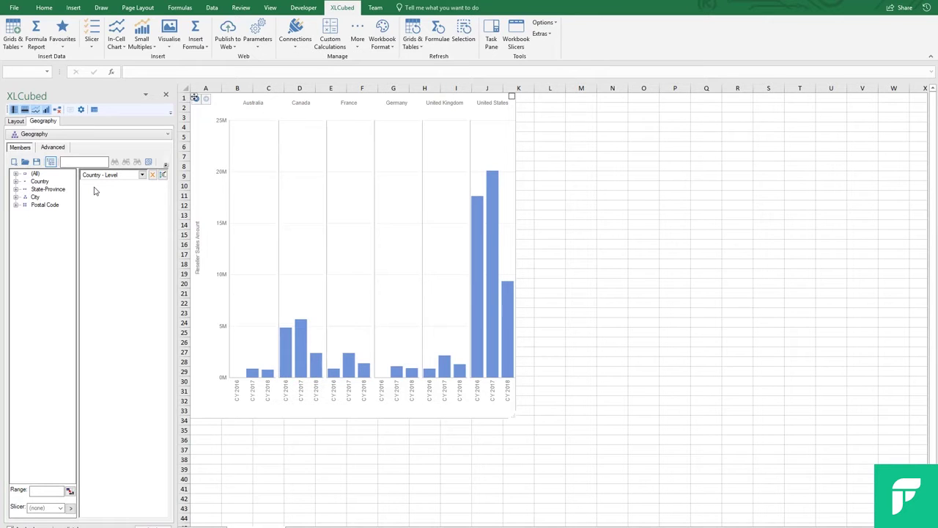
{"action": "left_click", "coordinate": [15, 121]}
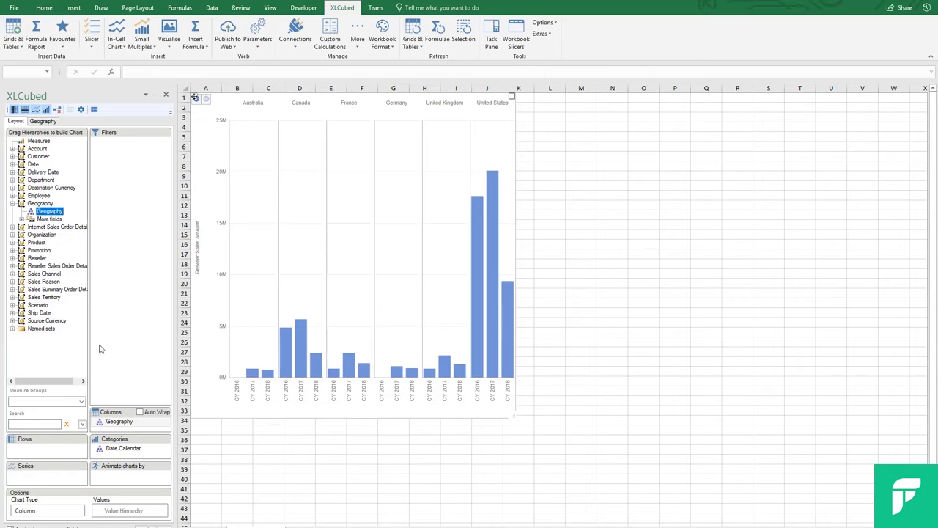
{"action": "left_click", "coordinate": [139, 413]}
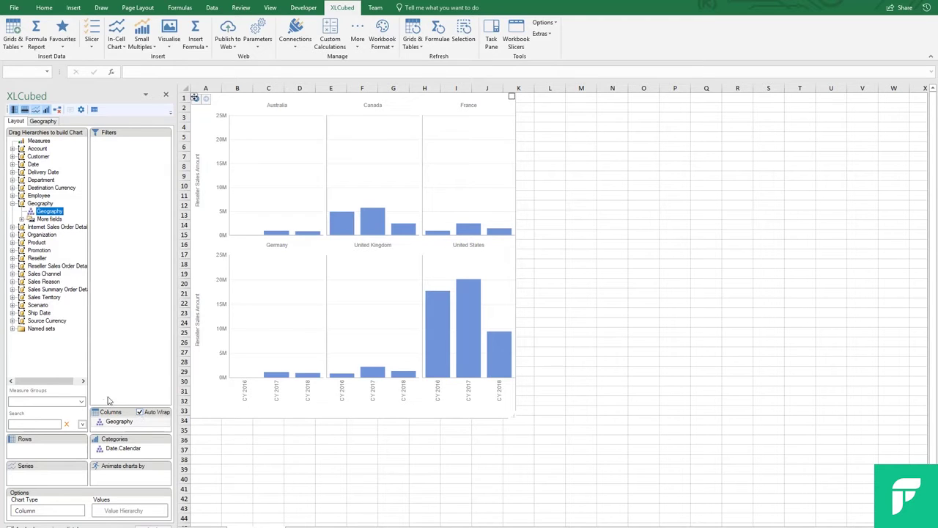
Add the Product Categories hierarchy from Product to the chart's rows
{"action": "left_click", "coordinate": [12, 242]}
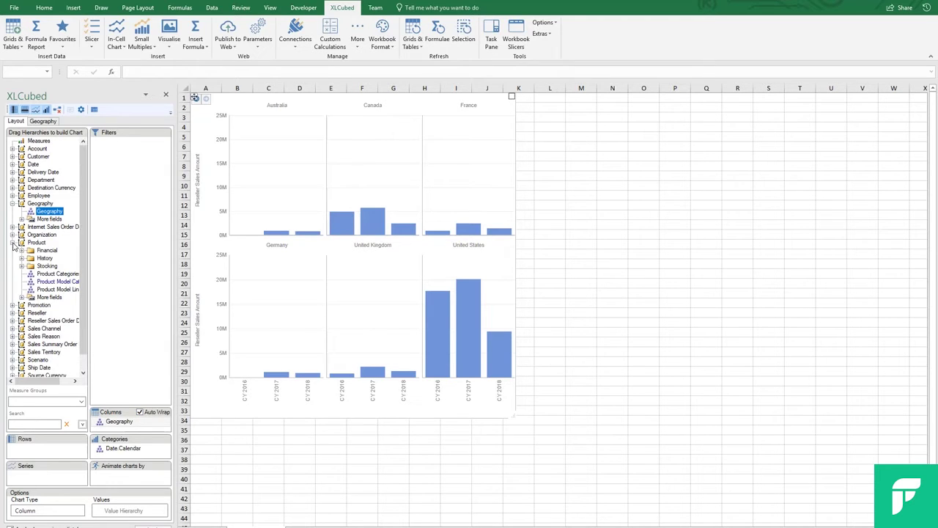
{"action": "left_click", "coordinate": [44, 275]}
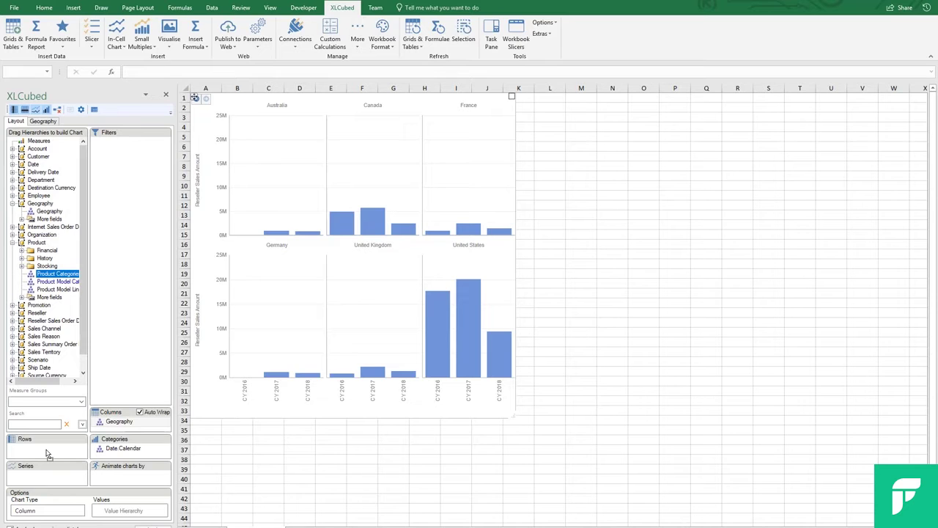
{"action": "left_click_drag", "start_coordinate": [46, 455], "coordinate": [46, 455]}
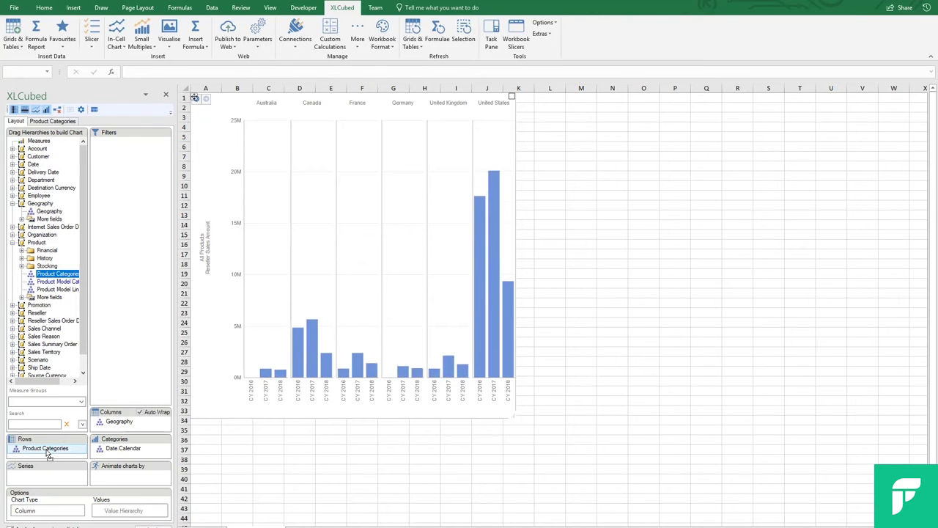
Limit the Product Categories rows to Mountain Bikes, Road Bikes and Touring Bikes
{"action": "double_click", "coordinate": [46, 454]}
{"action": "left_click", "coordinate": [50, 162]}
{"action": "left_click", "coordinate": [16, 174]}
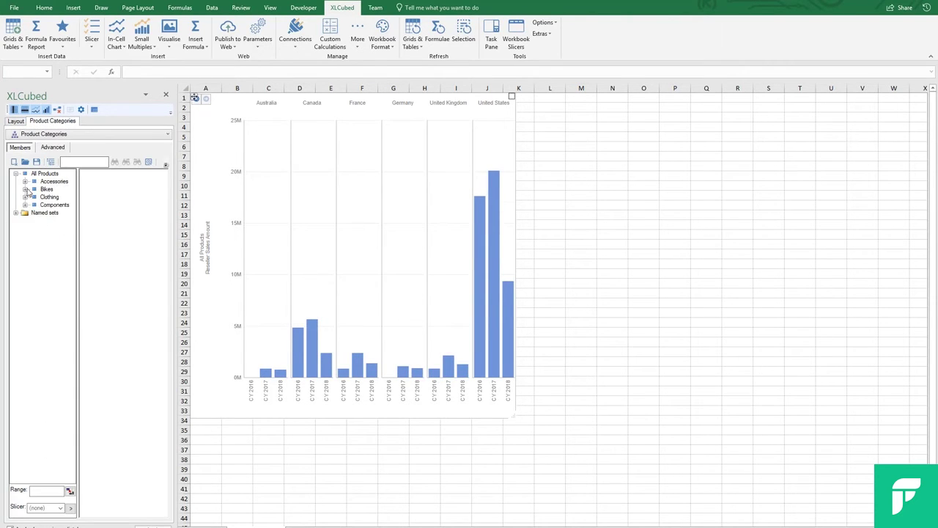
{"action": "left_click", "coordinate": [25, 189]}
{"action": "left_click", "coordinate": [57, 198]}
{"action": "left_click", "coordinate": [64, 215], "text": "shift"}
{"action": "left_click_drag", "start_coordinate": [64, 214], "coordinate": [99, 215]}
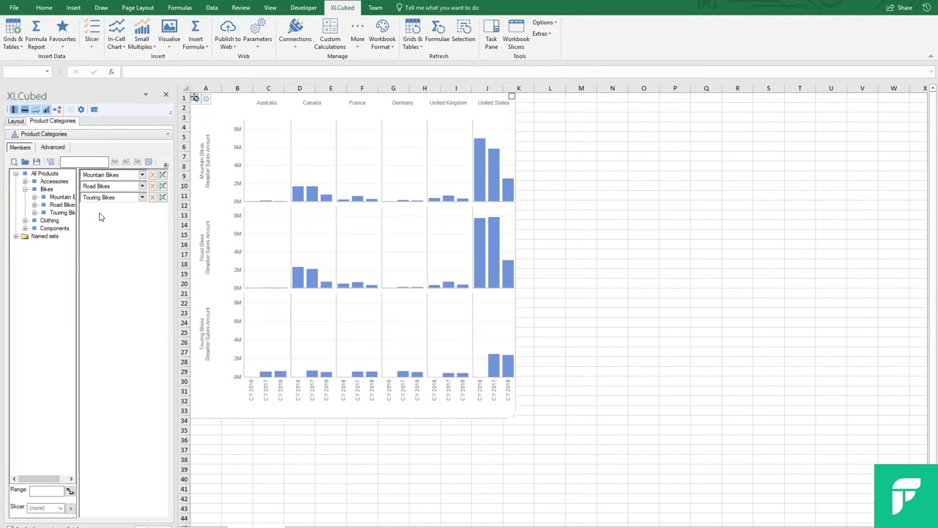
Add the Reseller Type hierarchy as the chart series, using its Business Type level
{"action": "left_click", "coordinate": [15, 122]}
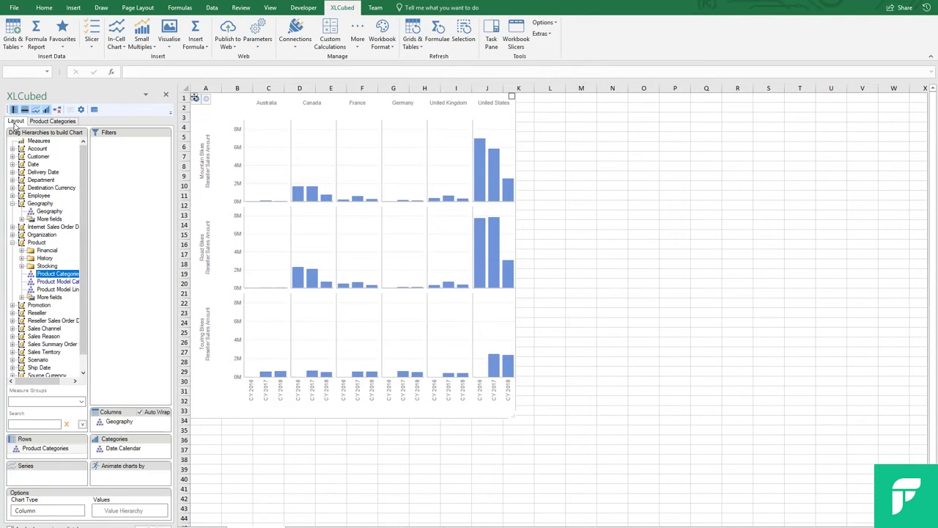
{"action": "left_click", "coordinate": [12, 243]}
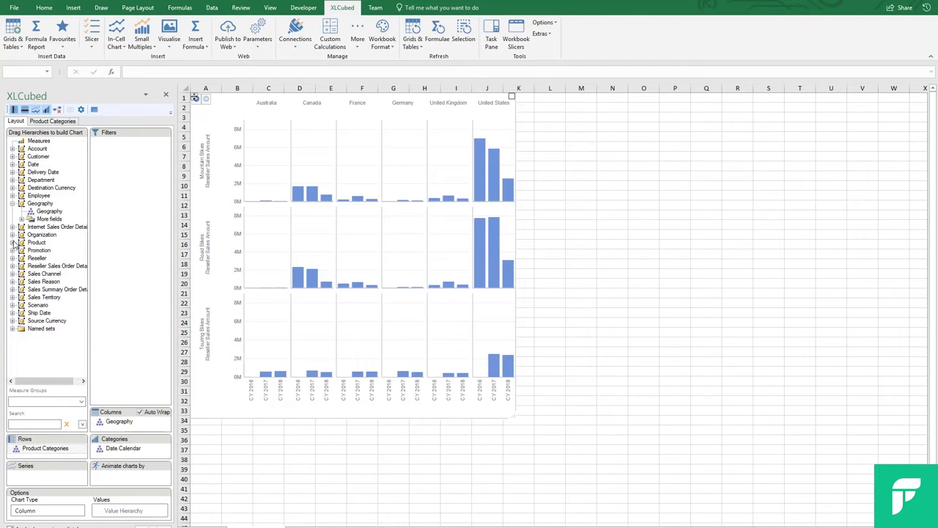
{"action": "left_click", "coordinate": [12, 258]}
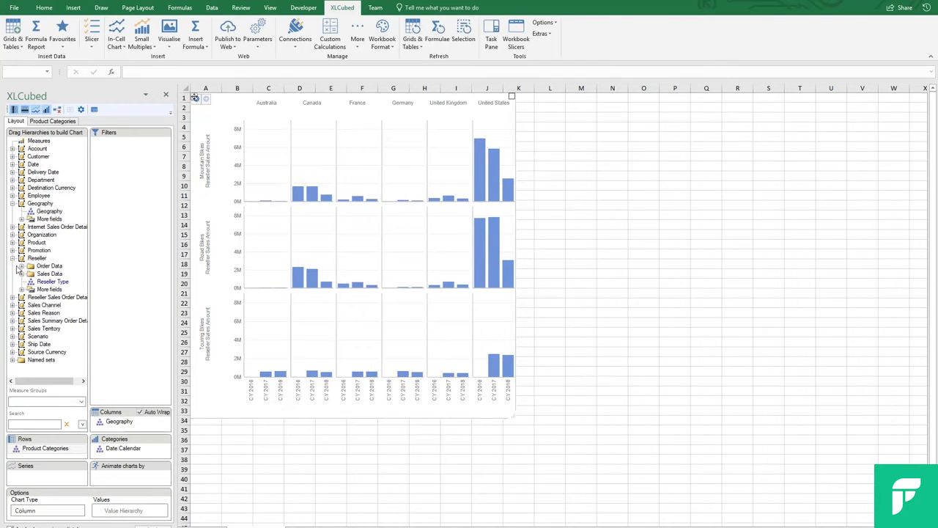
{"action": "left_click_drag", "start_coordinate": [38, 283], "coordinate": [63, 477]}
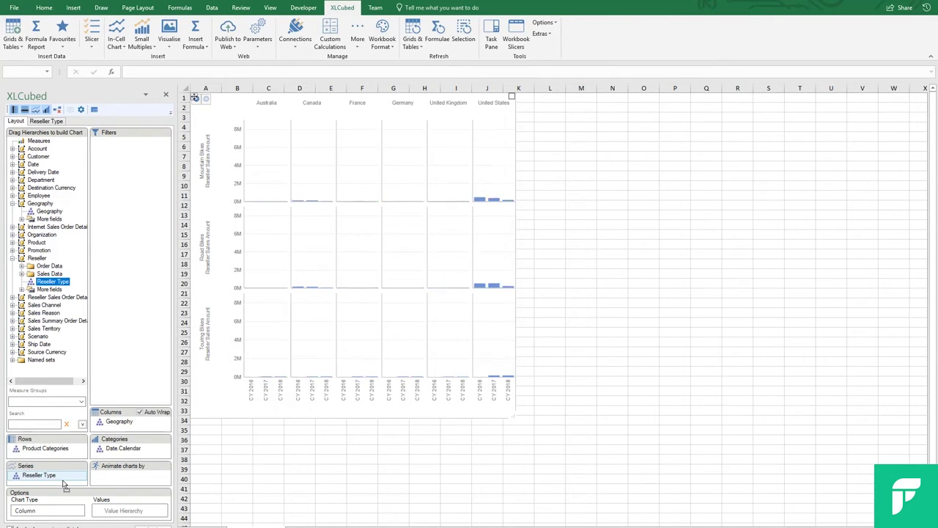
{"action": "double_click", "coordinate": [63, 482]}
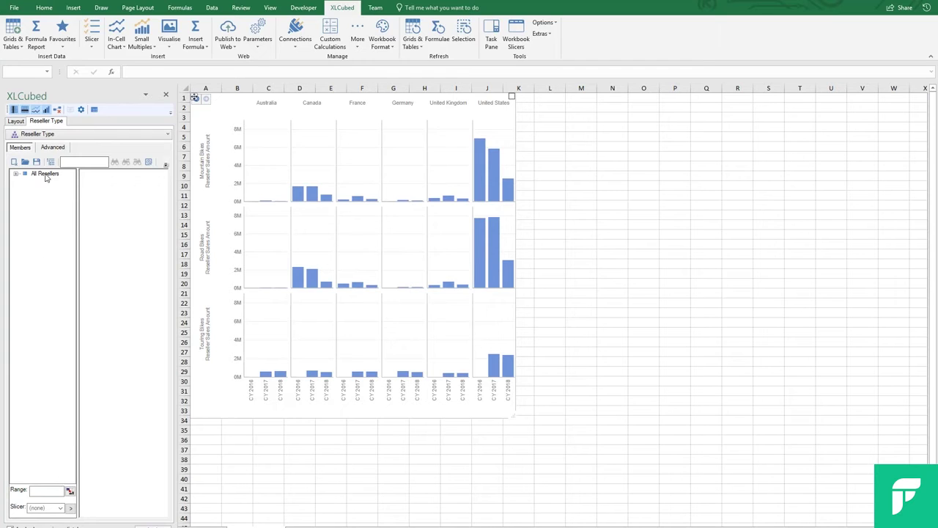
{"action": "left_click_drag", "start_coordinate": [46, 181], "coordinate": [103, 191]}
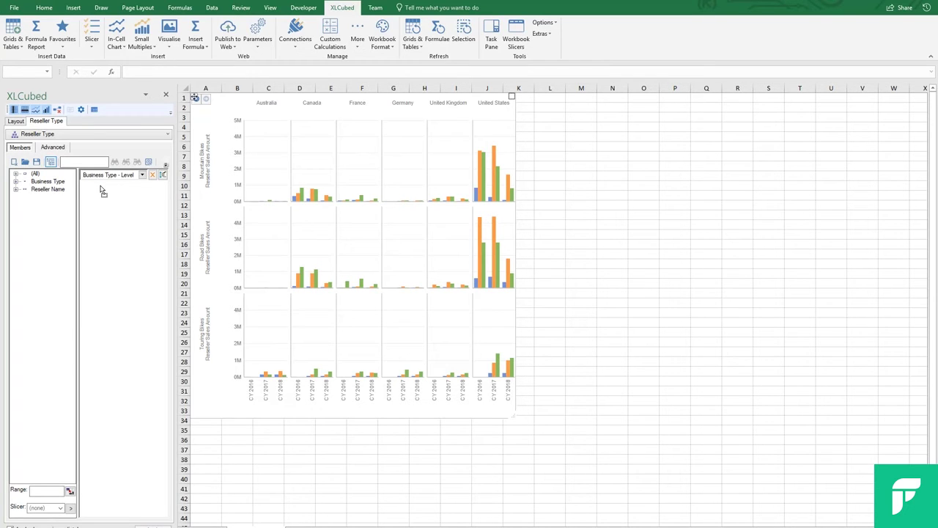
Insert a multi-select dropdown slicer for Geography in cell L2, offering the members of the Country level
{"action": "left_click", "coordinate": [551, 108]}
{"action": "left_click", "coordinate": [92, 33]}
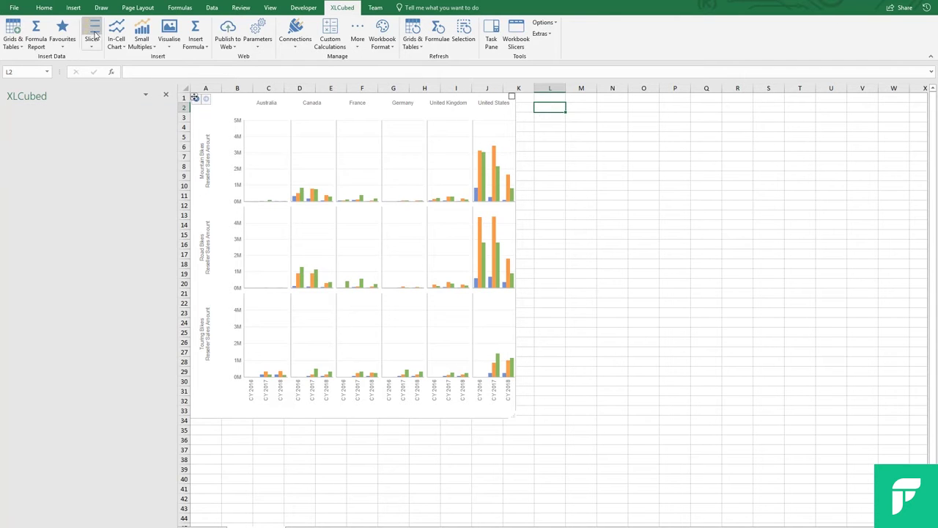
{"action": "left_click", "coordinate": [230, 142]}
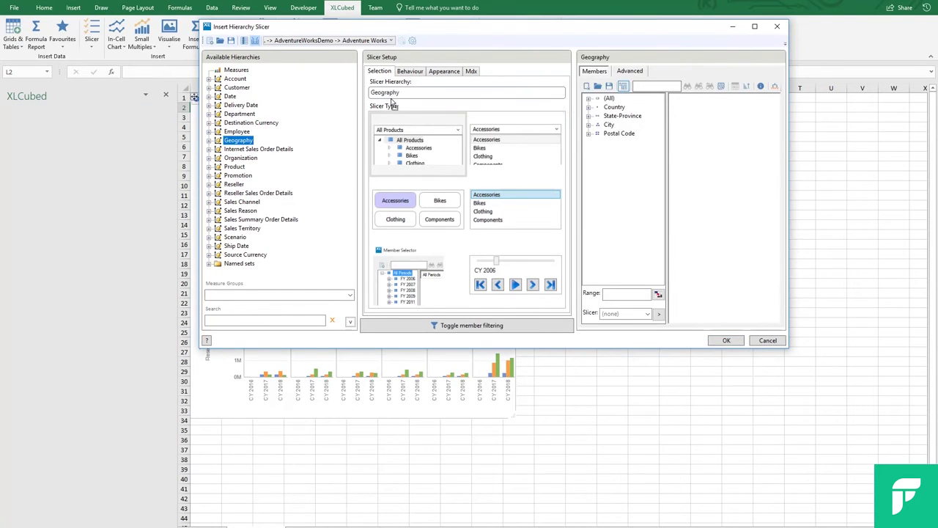
{"action": "left_click_drag", "start_coordinate": [615, 107], "coordinate": [693, 118]}
{"action": "left_click", "coordinate": [554, 146]}
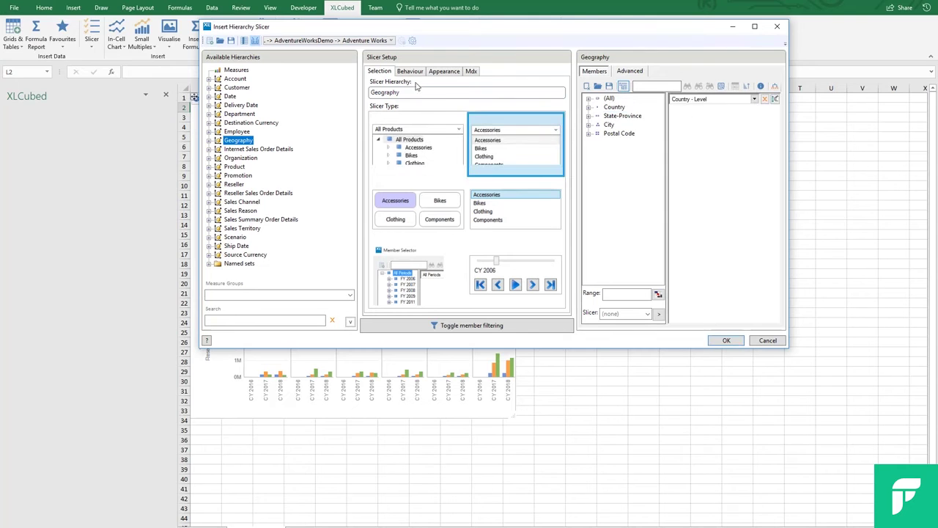
{"action": "left_click", "coordinate": [411, 72]}
{"action": "left_click", "coordinate": [724, 340]}
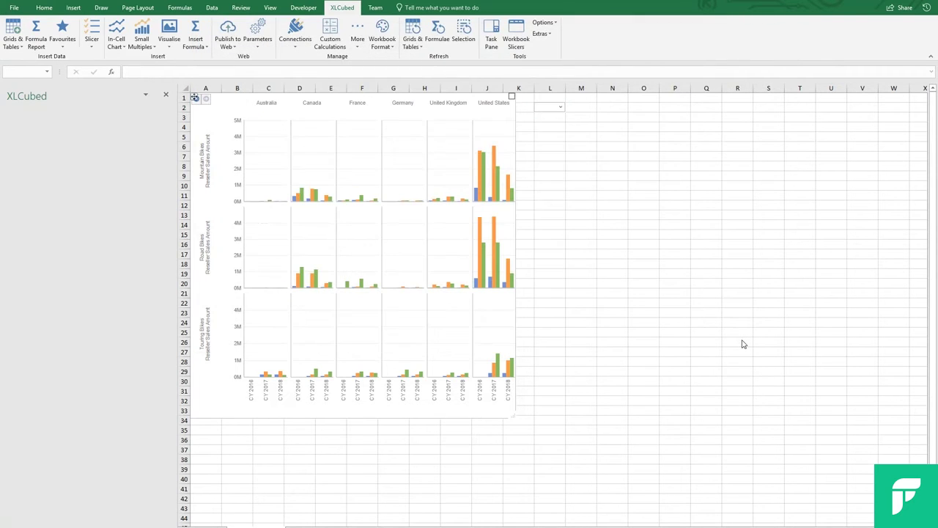
Replace the Country level selection in the chart's Geography columns with the new slicer
{"action": "left_click", "coordinate": [422, 117]}
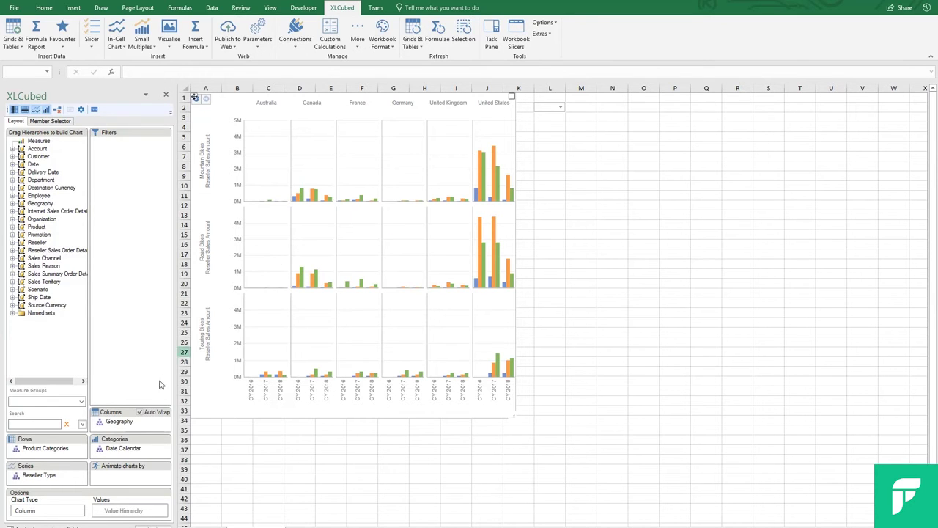
{"action": "double_click", "coordinate": [130, 426]}
{"action": "left_click", "coordinate": [153, 177]}
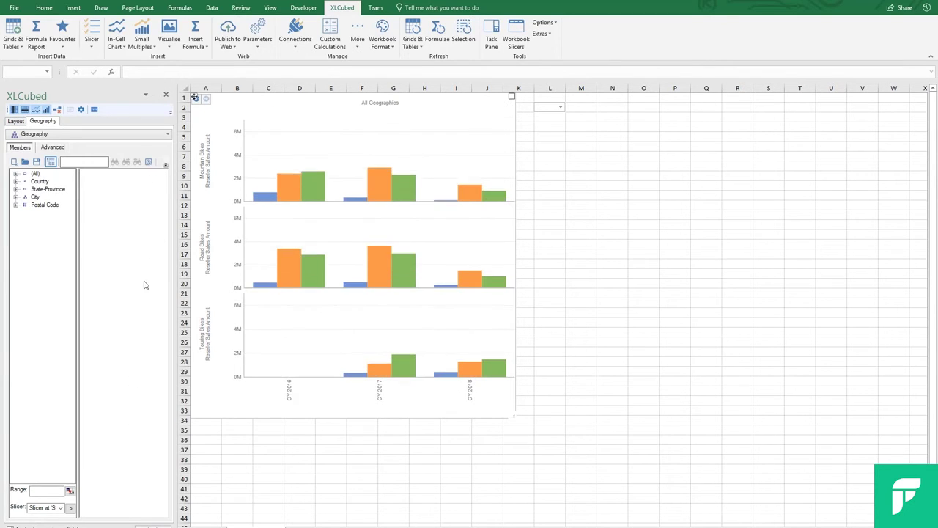
{"action": "left_click", "coordinate": [71, 508]}
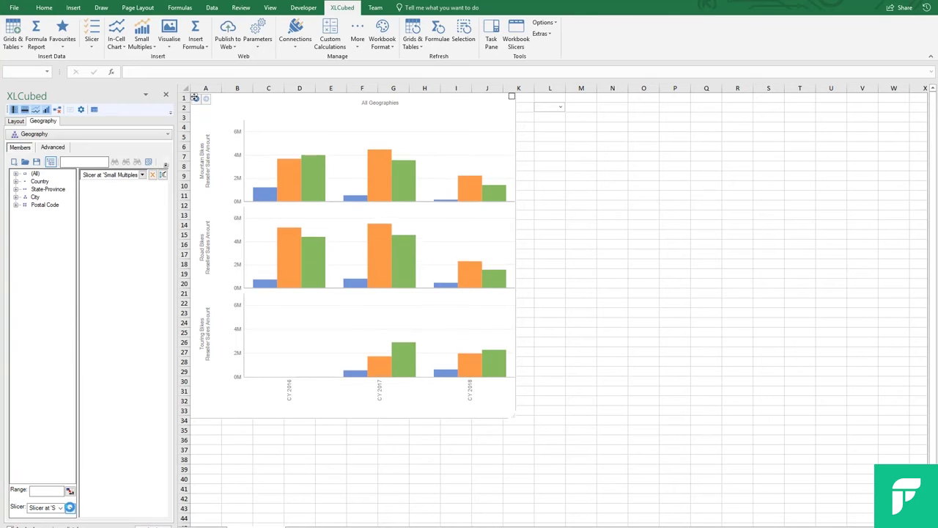
Filter the chart to Canada, France and Germany with the Geography slicer
{"action": "left_click", "coordinate": [558, 108]}
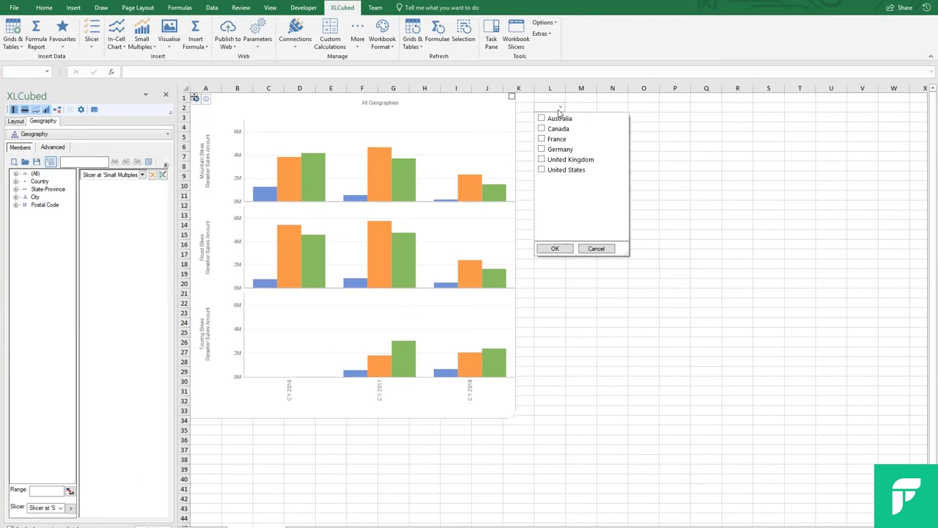
{"action": "left_click", "coordinate": [547, 129]}
{"action": "left_click", "coordinate": [546, 138]}
{"action": "left_click", "coordinate": [546, 149]}
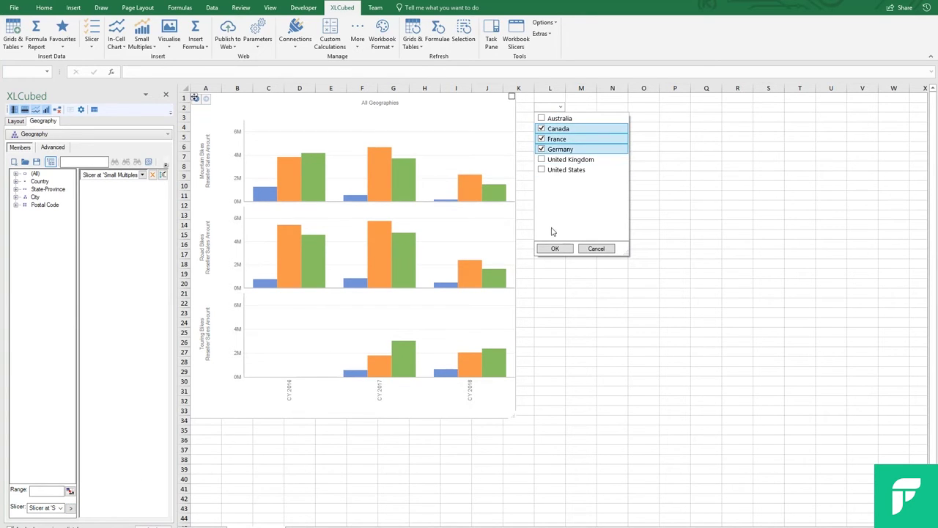
{"action": "left_click", "coordinate": [555, 250]}
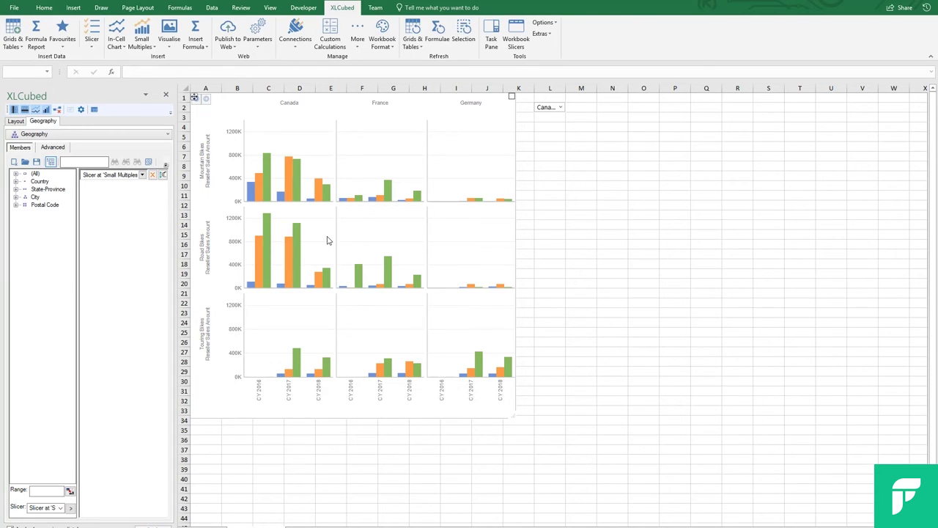
Drill into Canada in the chart's columns, and drill further into British Columbia
{"action": "right_click", "coordinate": [291, 109]}
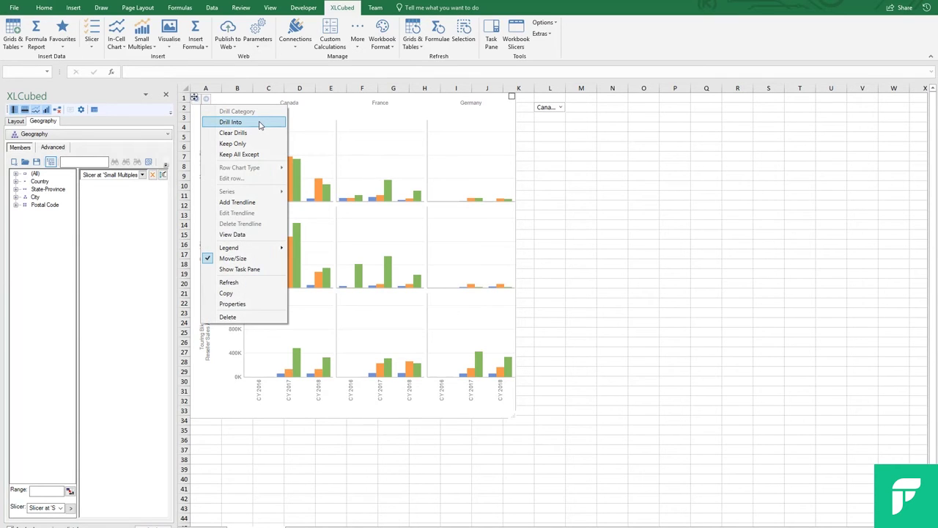
{"action": "left_click", "coordinate": [259, 125]}
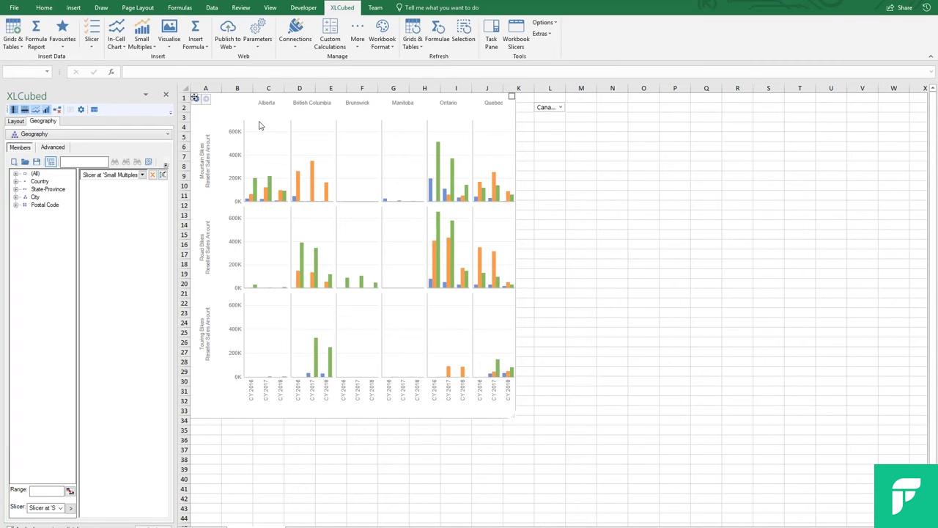
{"action": "right_click", "coordinate": [306, 110]}
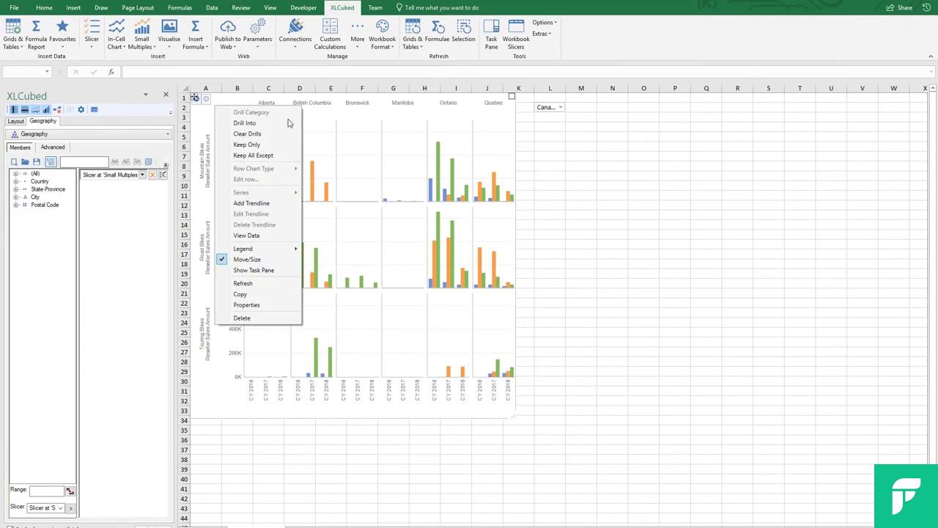
{"action": "left_click", "coordinate": [287, 124]}
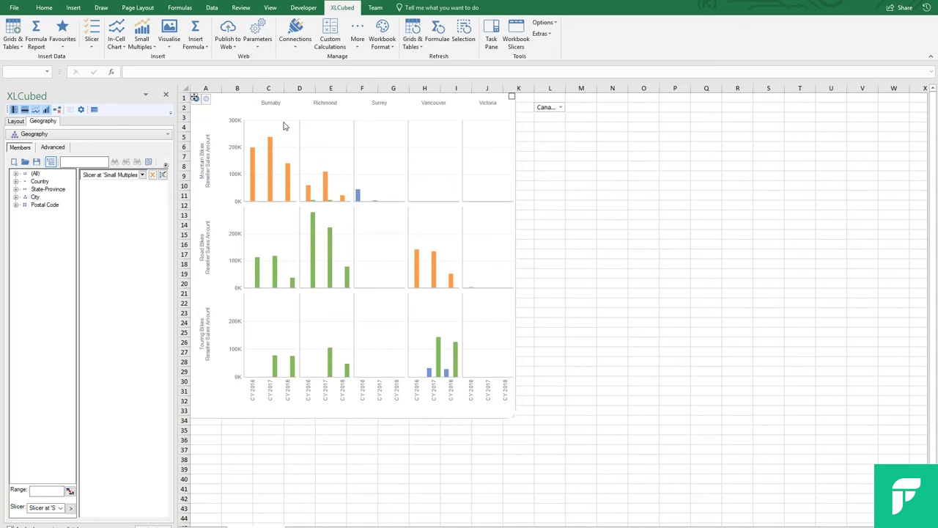
Undo the last drill and clear the remaining drills to restore the chart's country columns
{"action": "left_click", "coordinate": [195, 100]}
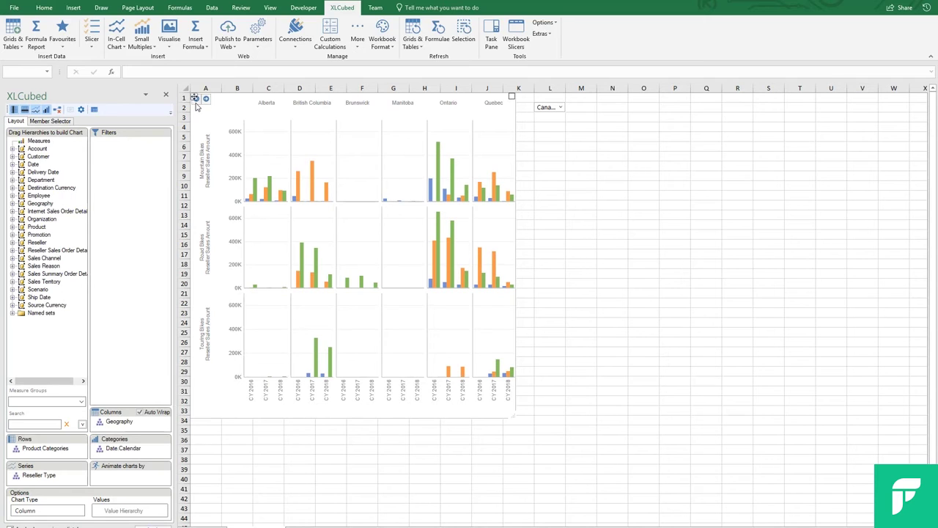
{"action": "right_click", "coordinate": [233, 114]}
{"action": "left_click", "coordinate": [217, 139]}
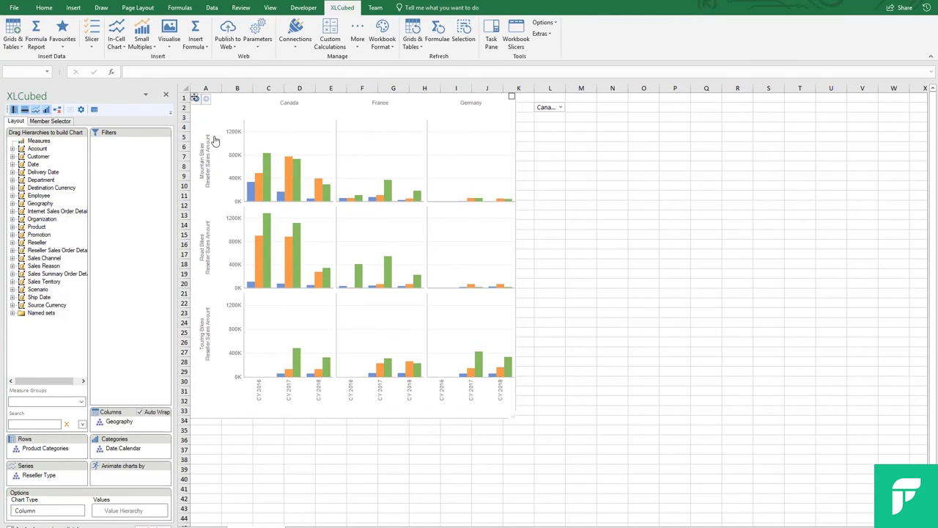
Keep only the Canada Road Bikes chart in the small multiples
{"action": "right_click", "coordinate": [315, 237]}
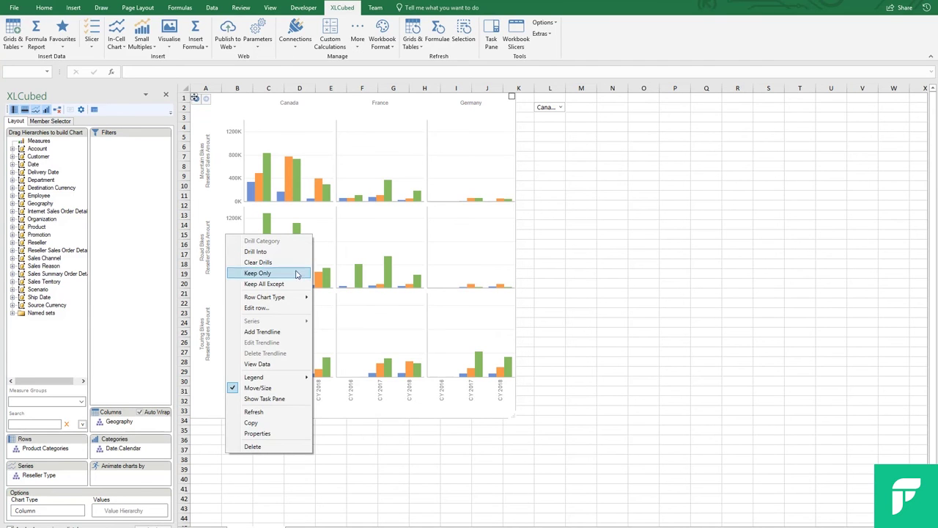
{"action": "left_click", "coordinate": [296, 274]}
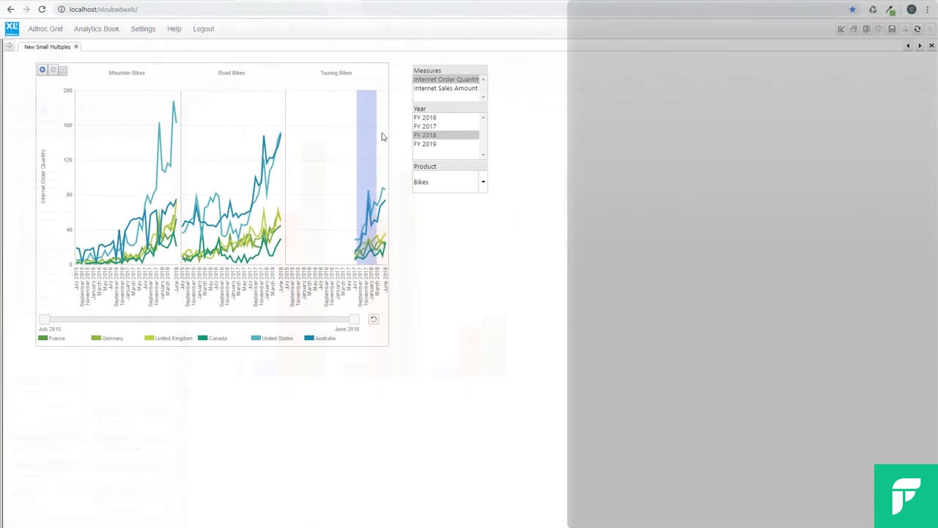
In the XLCubed web reports, highlight a period in the Touring Bikes line chart, and filter the Sales vs Proft Margin dashboard by Road Bikes
{"action": "left_click_drag", "start_coordinate": [382, 136], "coordinate": [383, 136]}
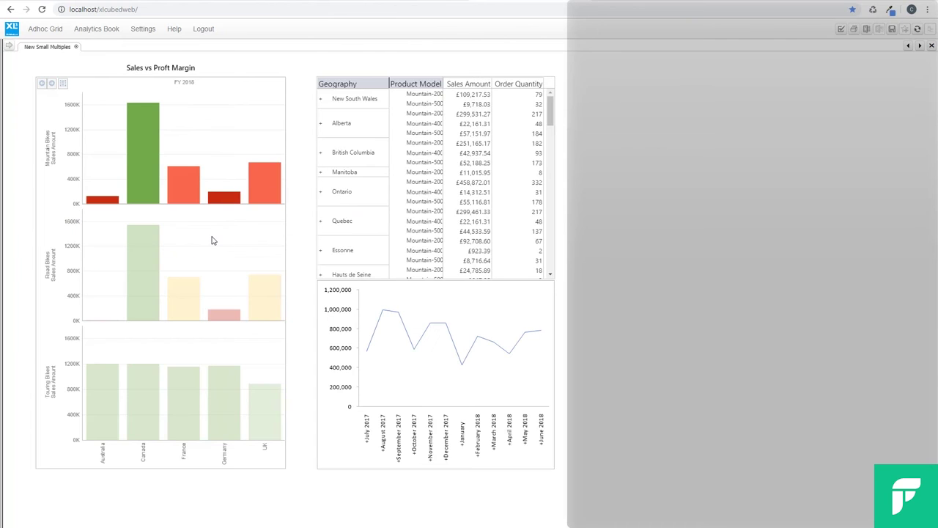
{"action": "left_click", "coordinate": [213, 241]}
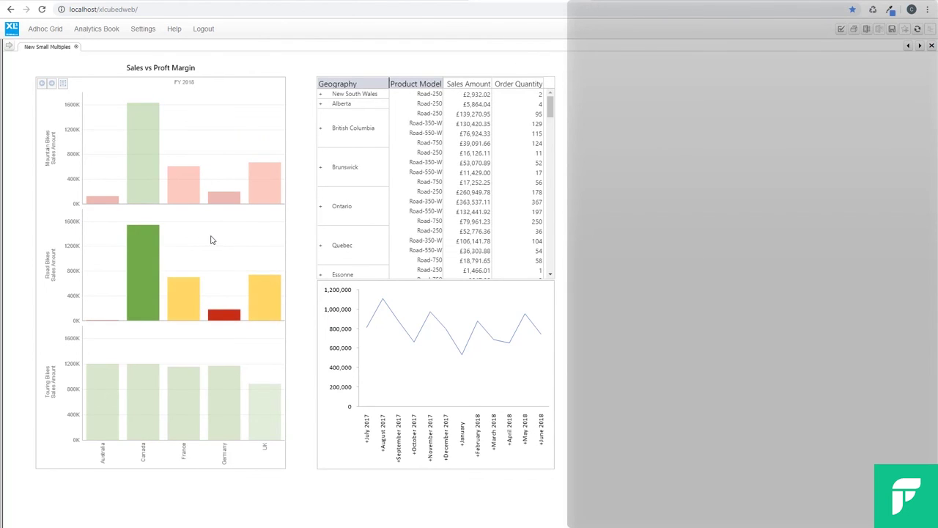
{"action": "mouse_move", "coordinate": [218, 317]}
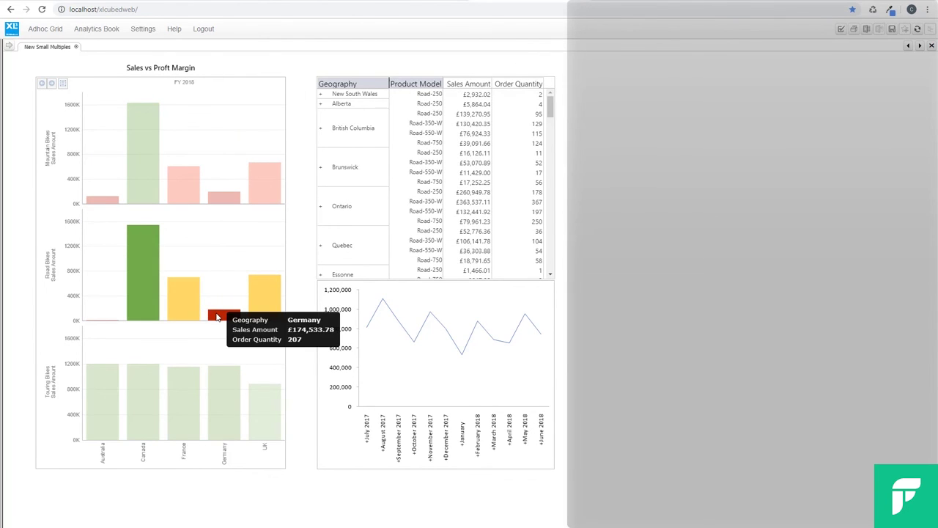